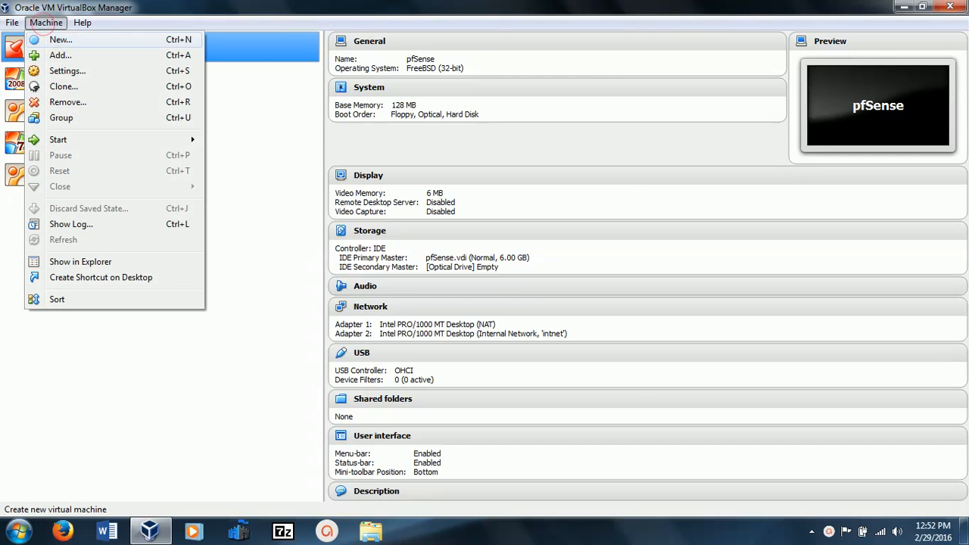
Define a new virtual machine named Mint Desktop with type Linux, version Ubuntu (32-bit) and 768 MB of memory
left_click(57, 40)
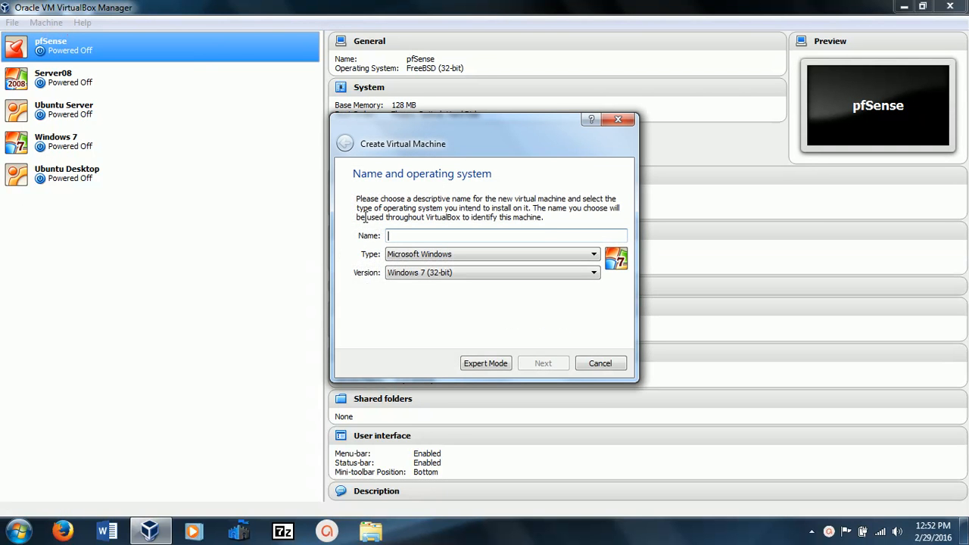
type("Mint Desktop")
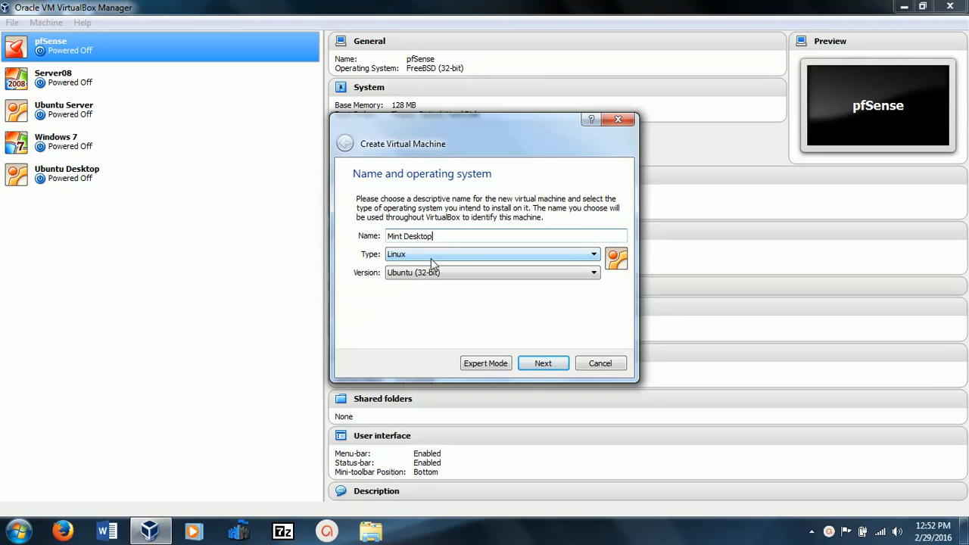
left_click(552, 368)
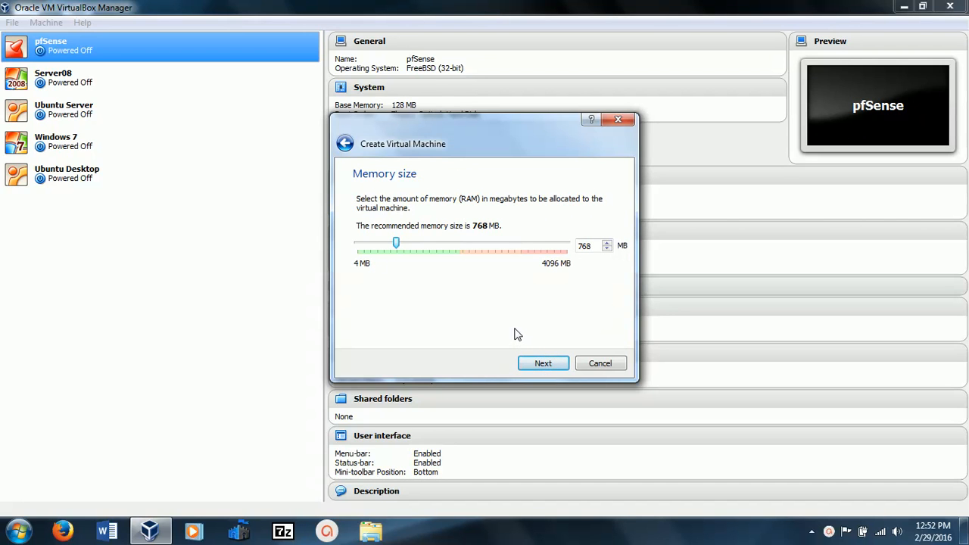
left_click(541, 364)
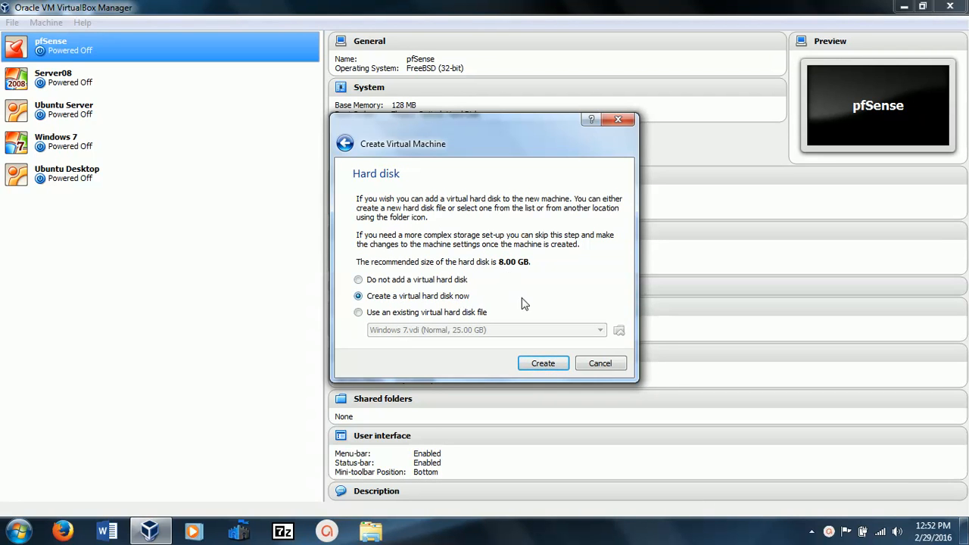
Create a dynamically allocated 8.00 GB VDI virtual hard disk named Mint Desktop for the new machine
left_click(543, 363)
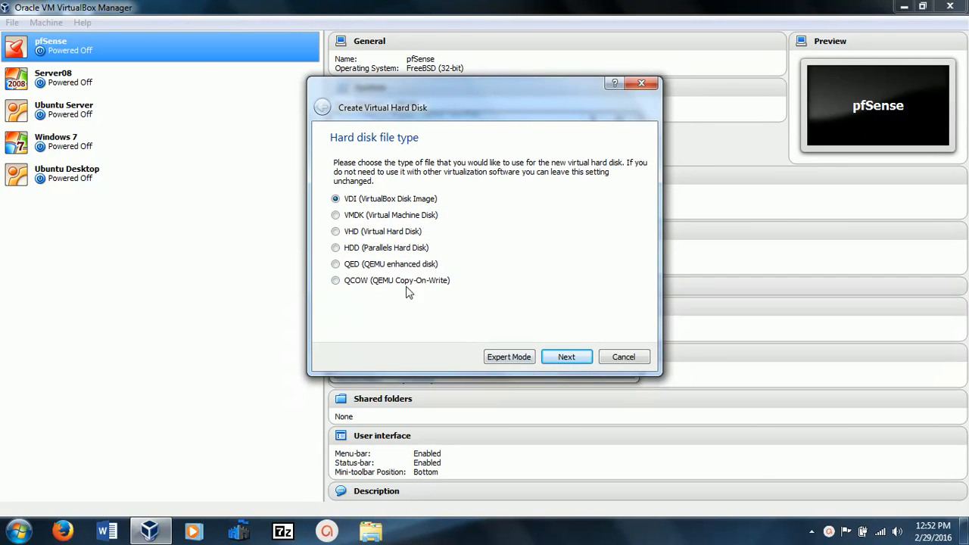
left_click(566, 358)
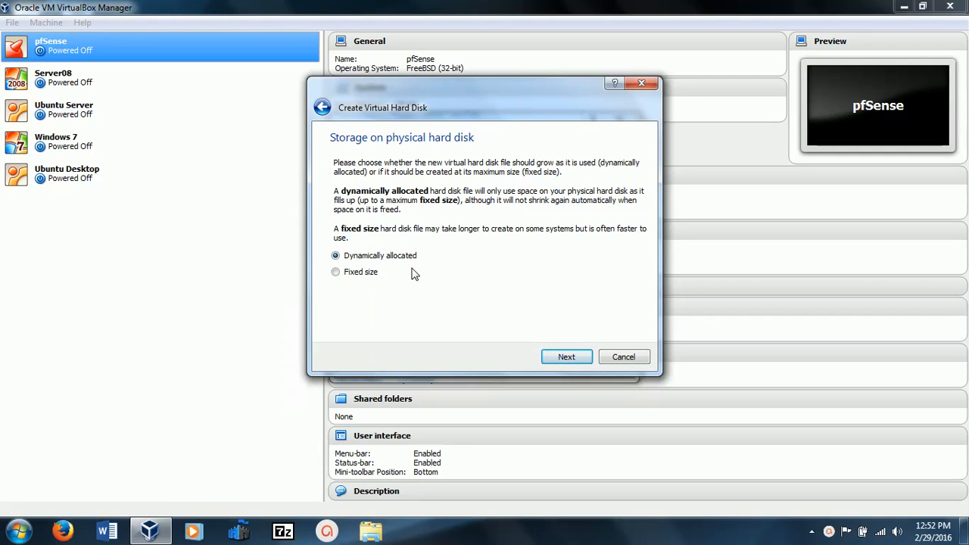
left_click(573, 359)
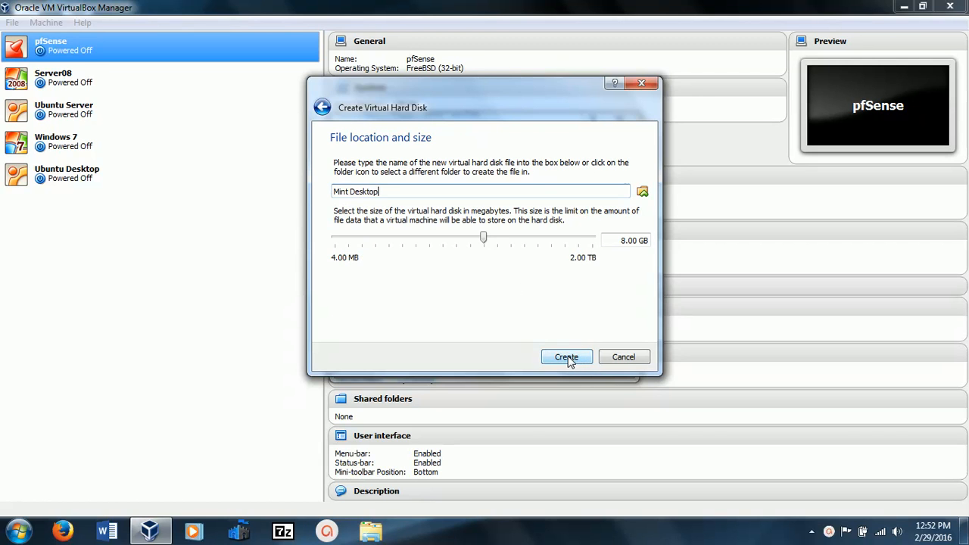
left_click(566, 359)
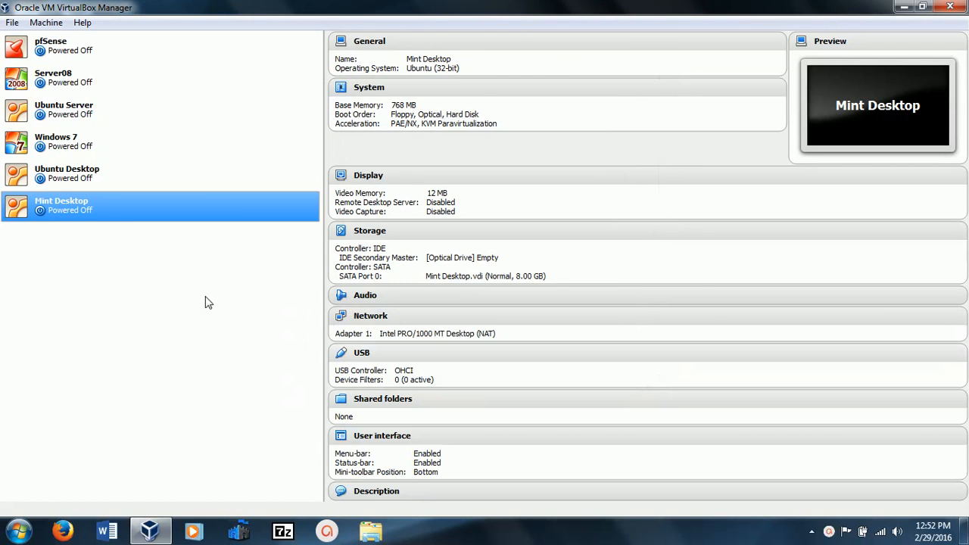
In the Mint Desktop machine's storage settings, load linuxmint-17.3-cinnamon-32bit.iso into the empty IDE optical drive
right_click(96, 227)
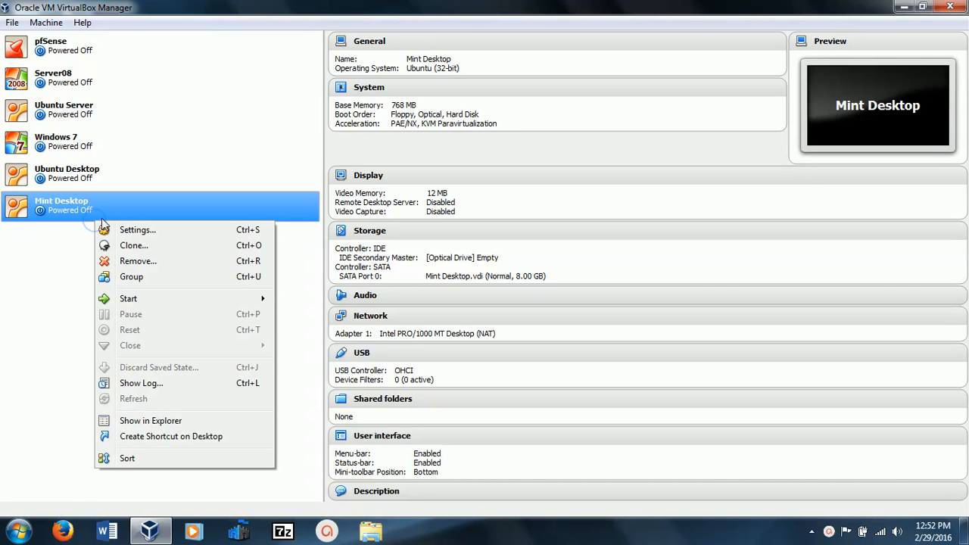
left_click(137, 230)
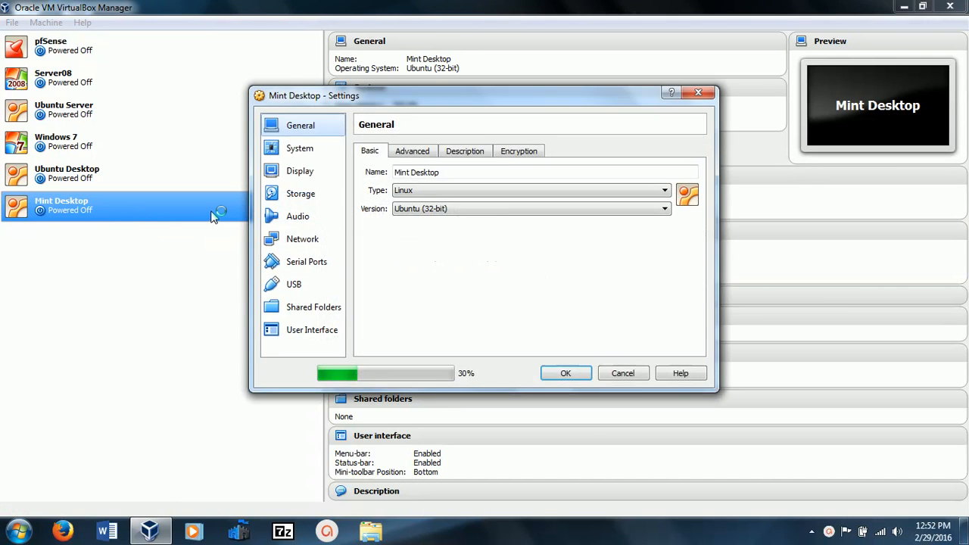
left_click(299, 194)
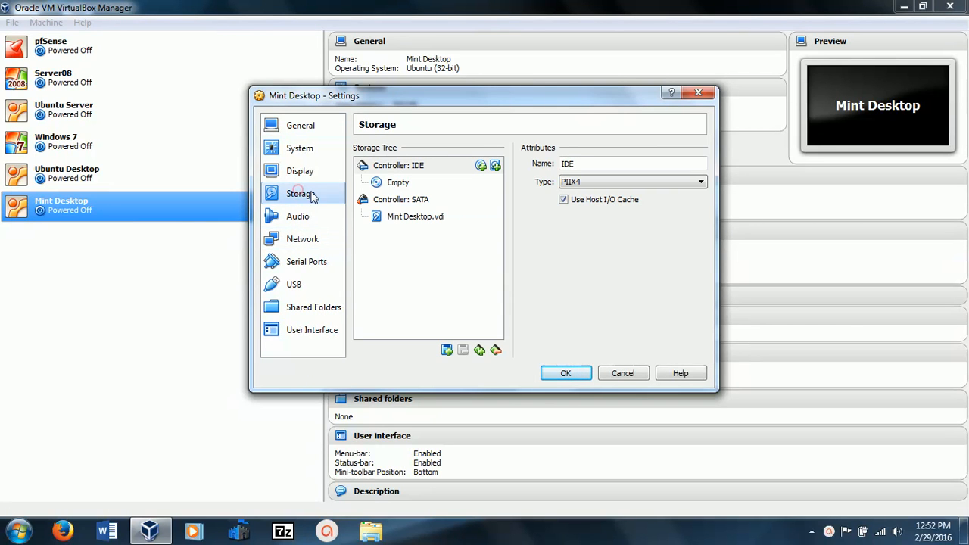
left_click(399, 185)
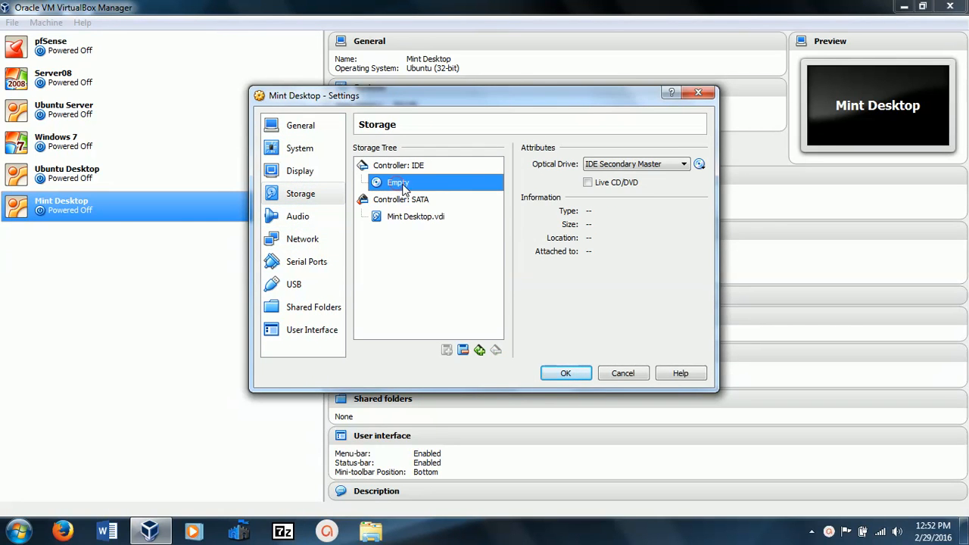
left_click(700, 165)
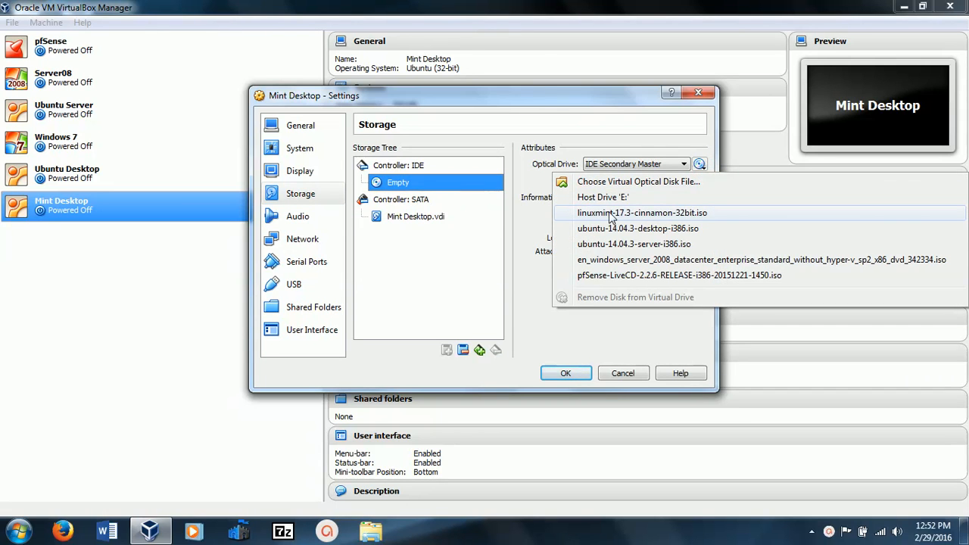
left_click(660, 217)
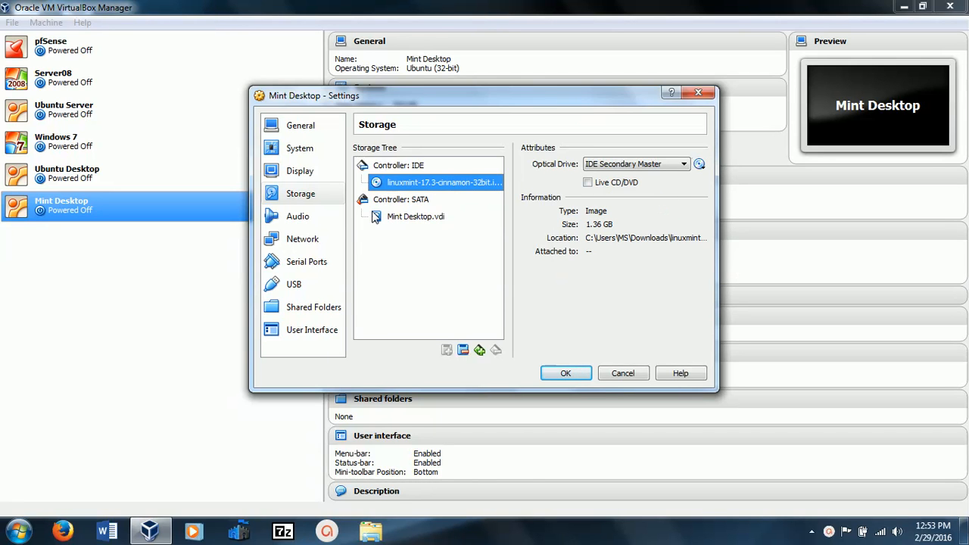
Attach network Adapter 1 to Internal Network intnet with adapter type PCnet-FAST III (Am79C973), and save the machine settings
left_click(299, 239)
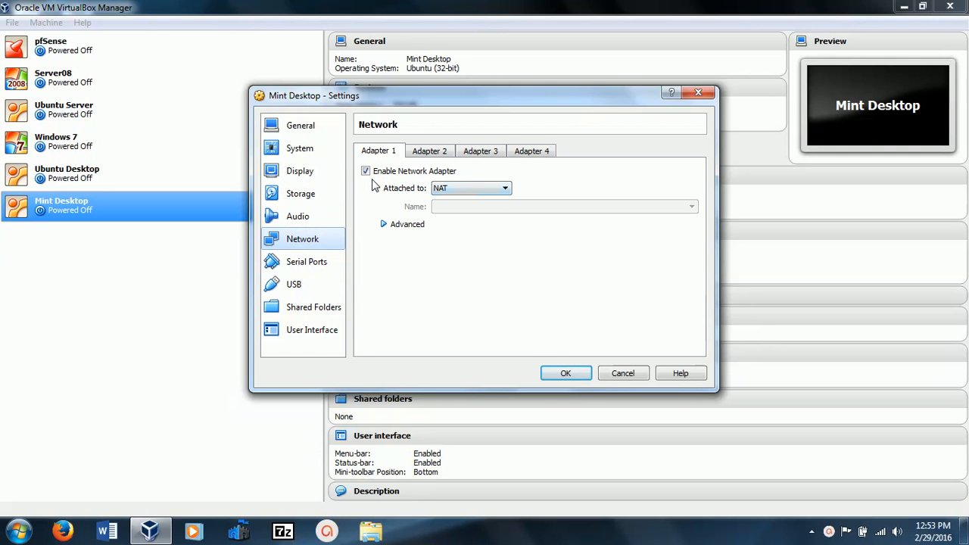
left_click(505, 192)
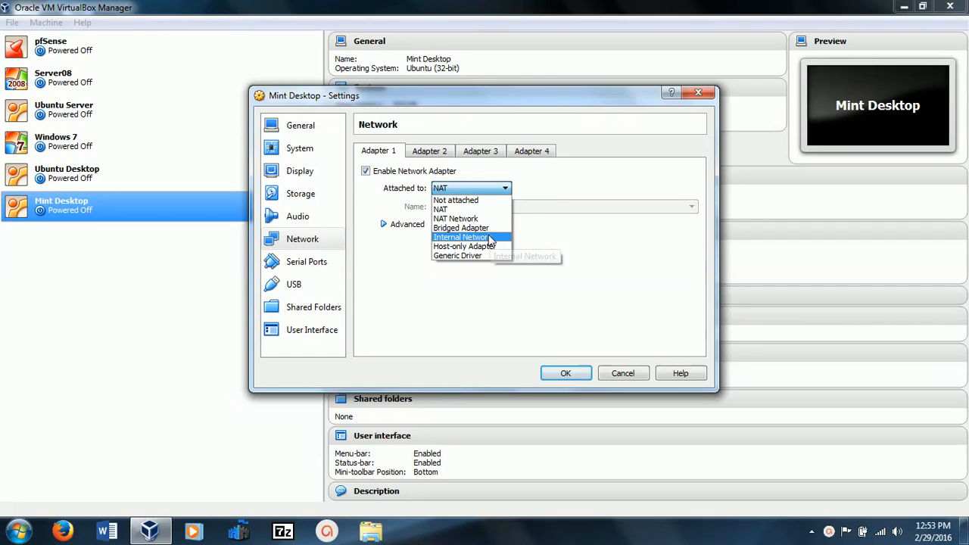
left_click(488, 237)
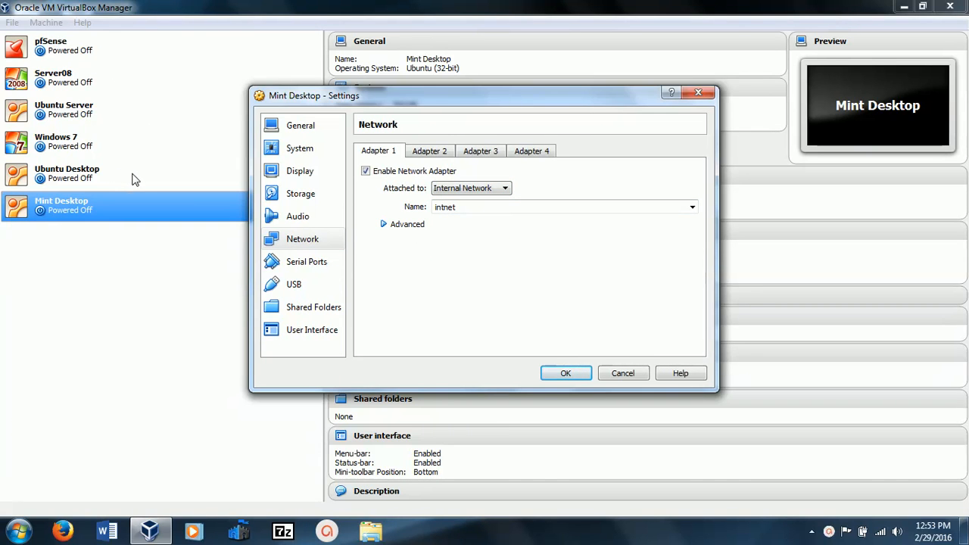
left_click(384, 224)
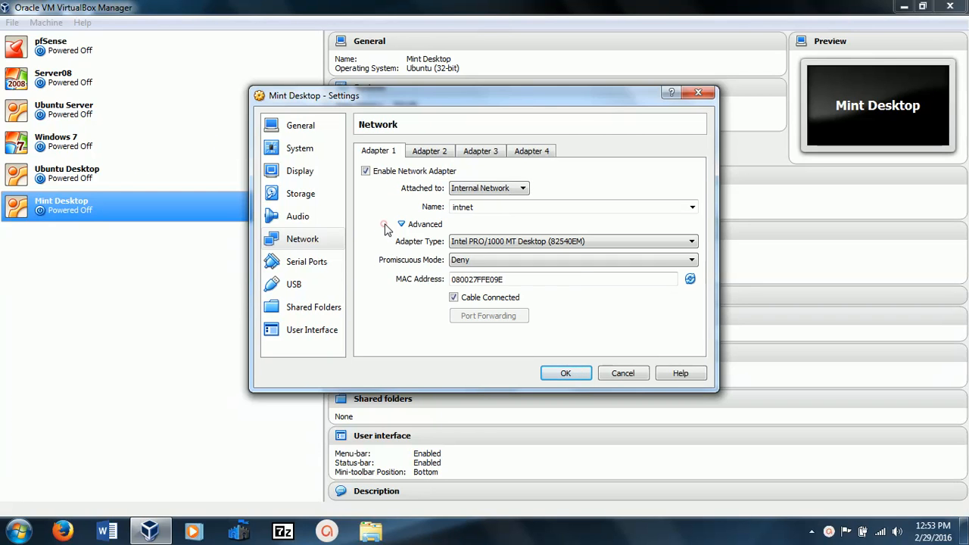
left_click(691, 241)
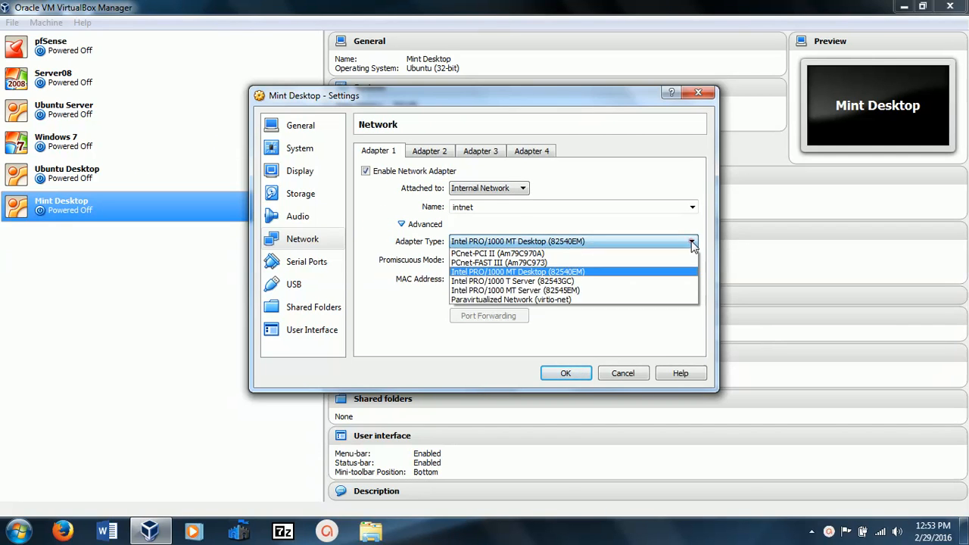
left_click(515, 262)
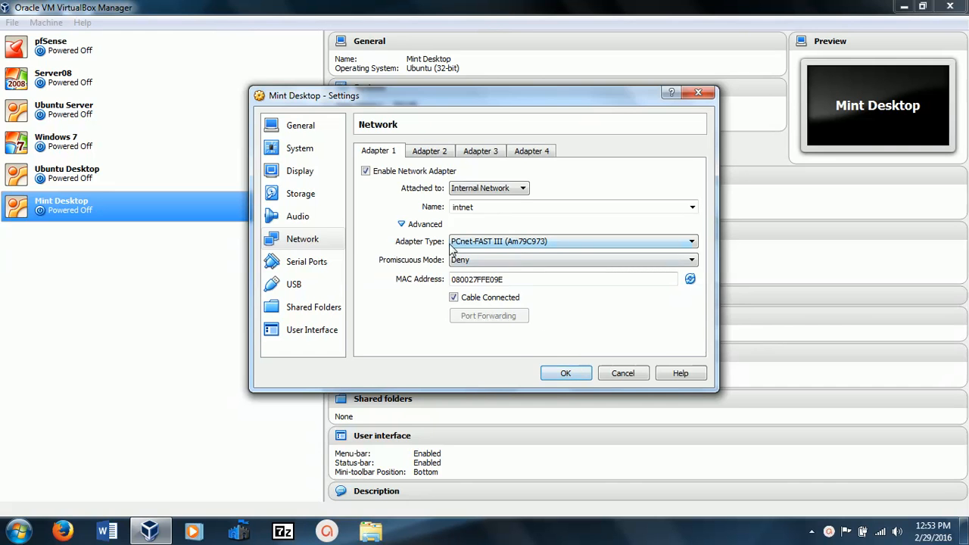
left_click(567, 376)
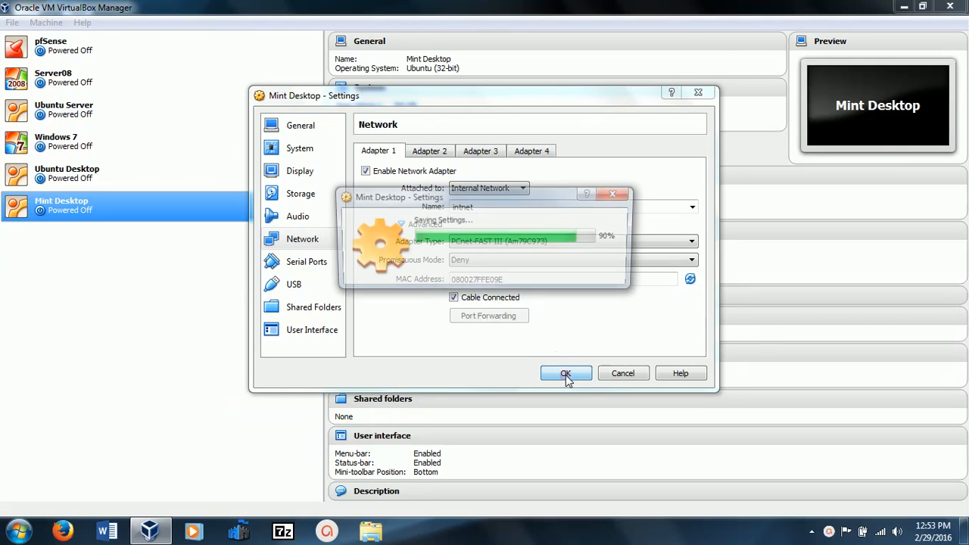
Start the Mint Desktop virtual machine with a normal start
right_click(89, 212)
mouse_move(150, 291)
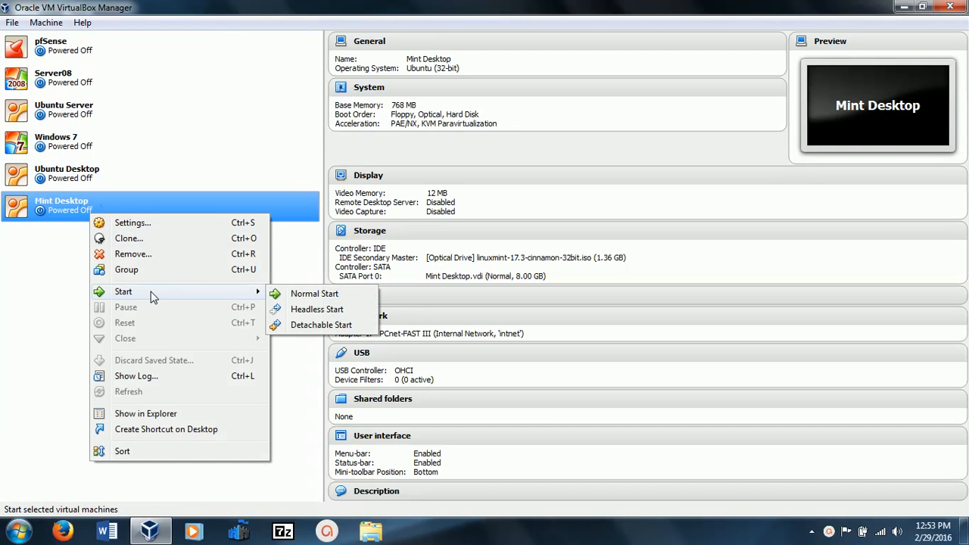
left_click(296, 297)
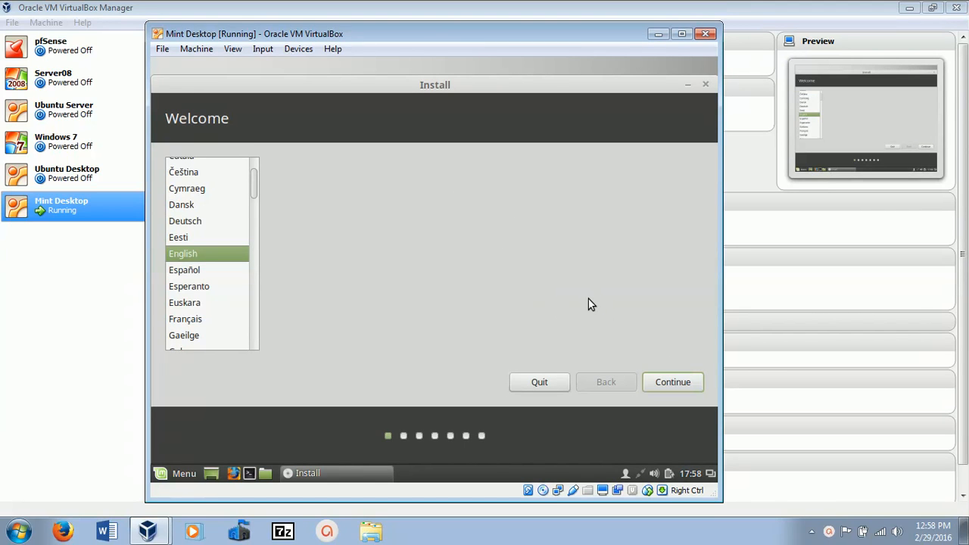
Proceed through the Linux Mint installer in English, choose to erase the disk and install, and approve the partition changes
left_click(678, 381)
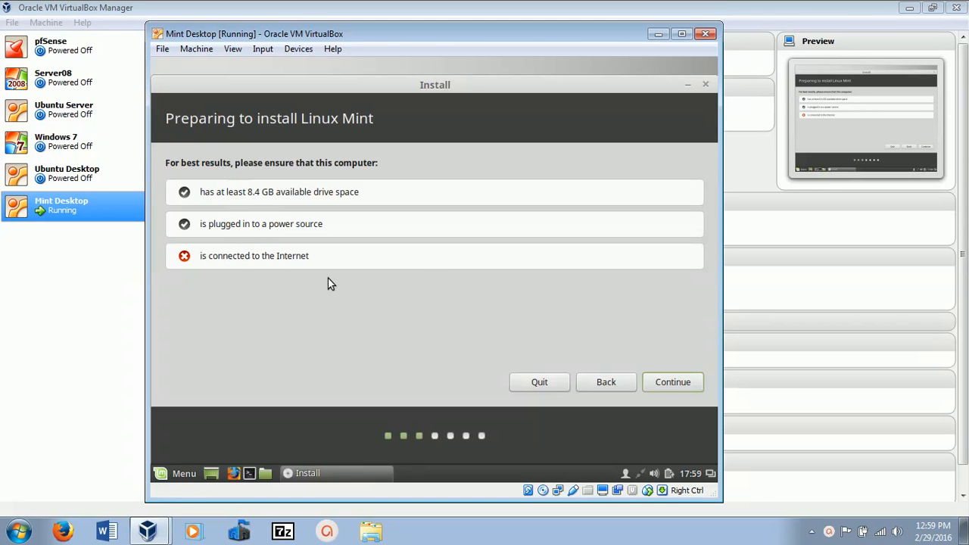
left_click(676, 383)
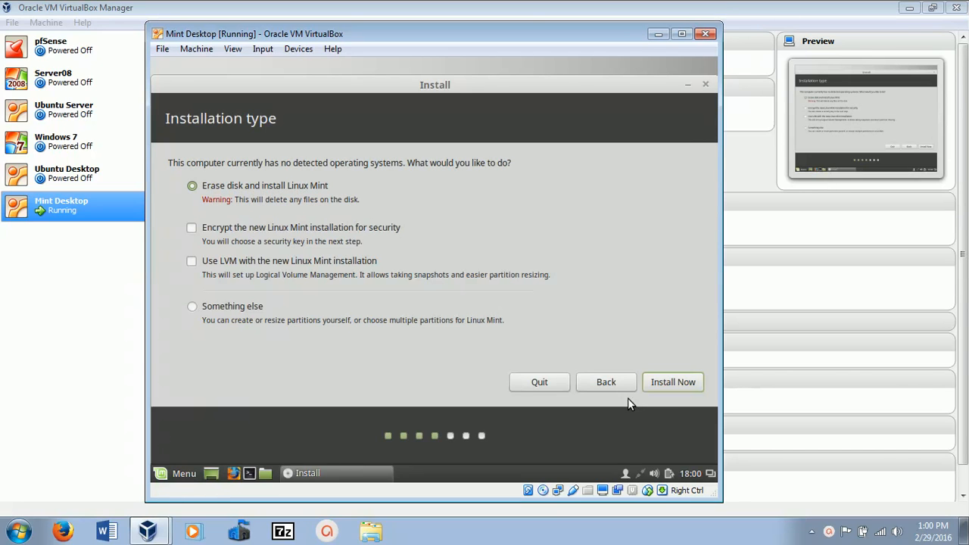
left_click(671, 384)
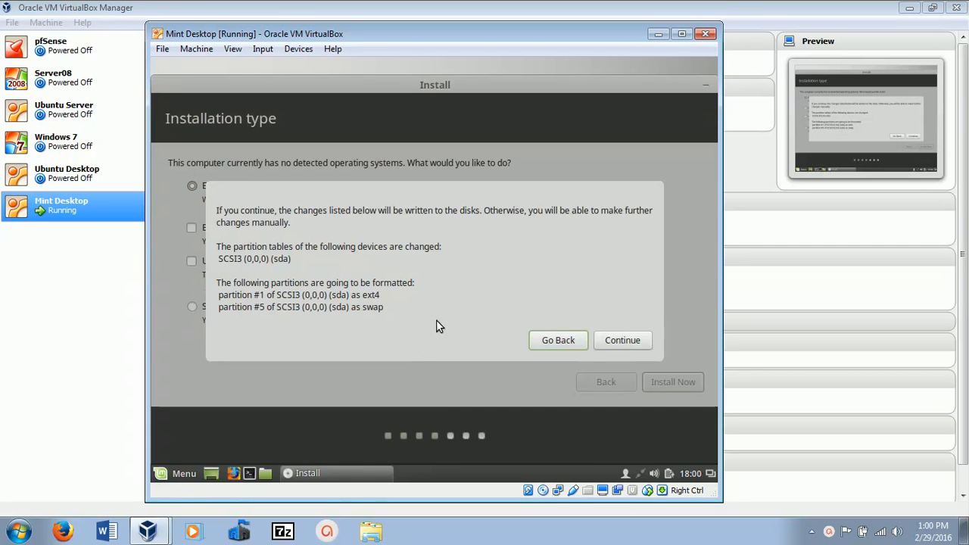
left_click(619, 338)
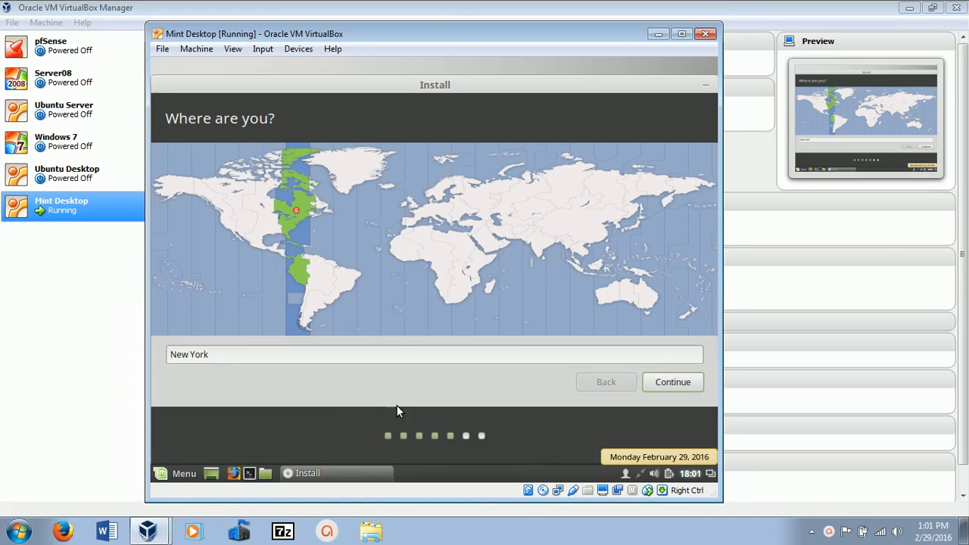
Set the installation location to North Carolina and accept the English (US) keyboard layout
left_click(215, 353)
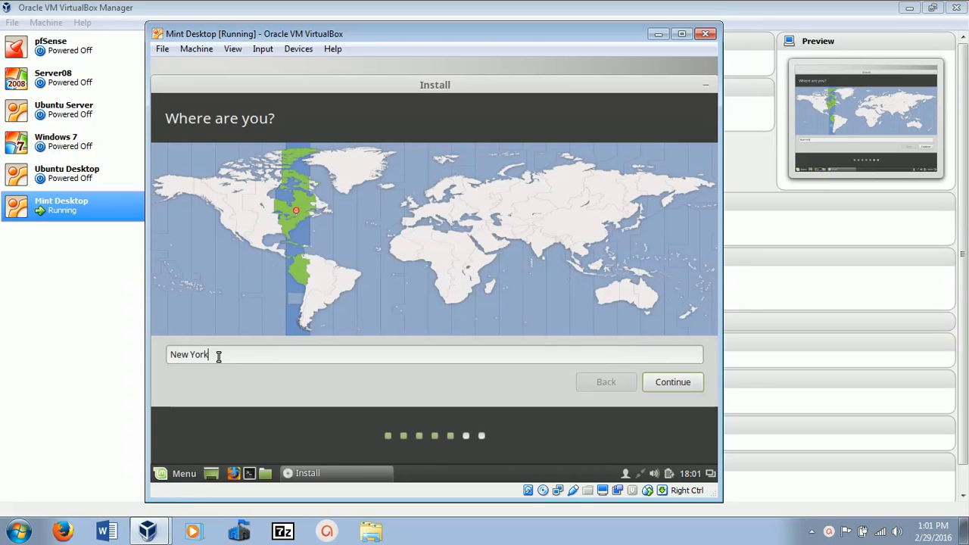
triple_click(218, 356)
type("North Carolina")
left_click(668, 383)
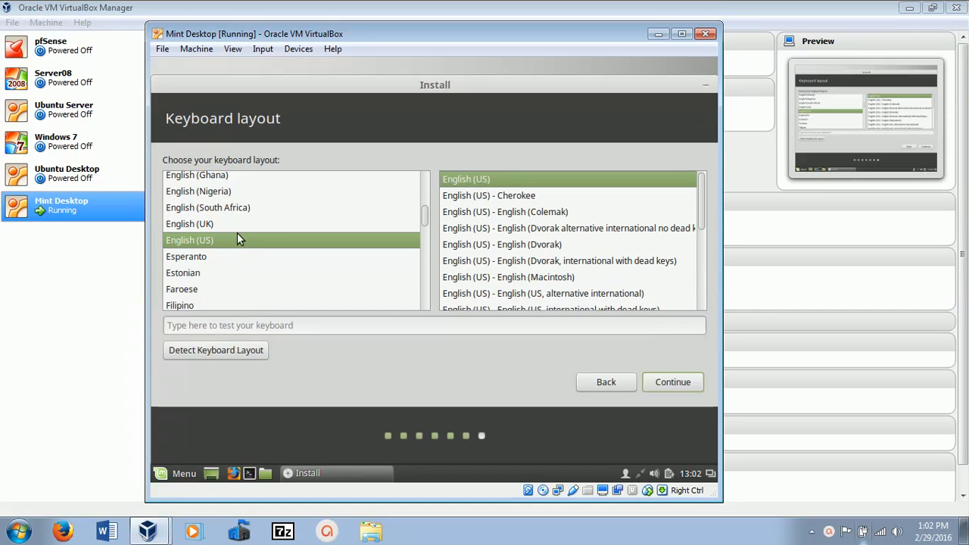
left_click(681, 381)
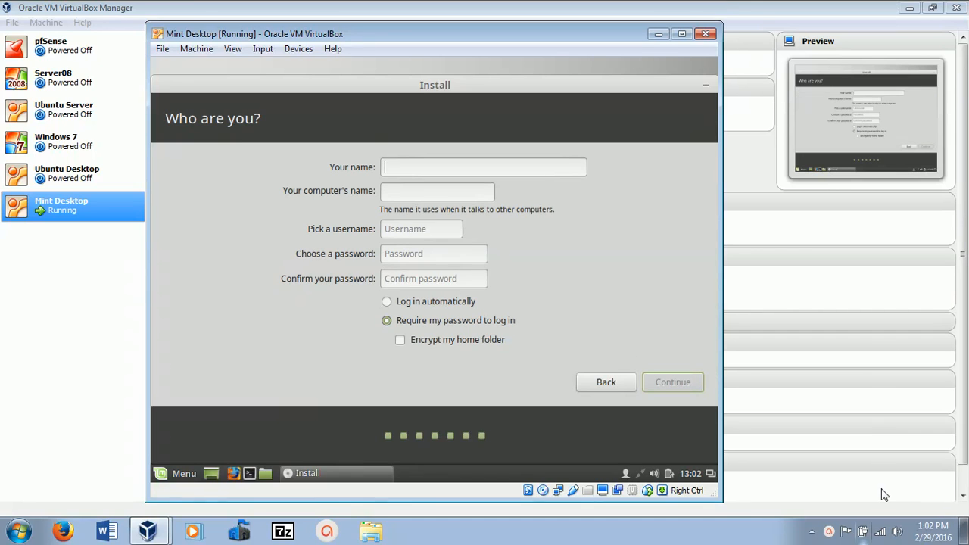
Enter the user's name, type and confirm the account password, keep password login required, and continue the installation
left_click(391, 170)
type("Matth")
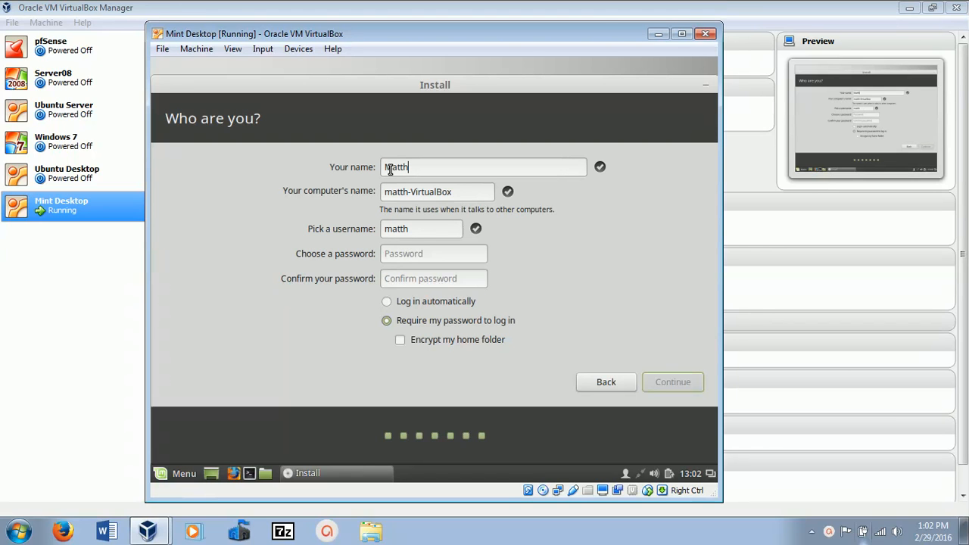
type("ew")
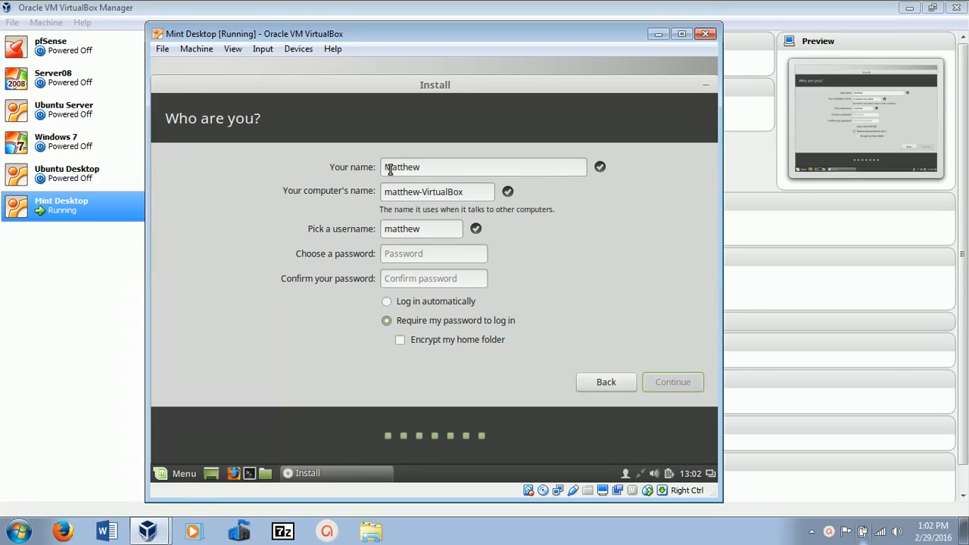
left_click(393, 254)
type("•••••")
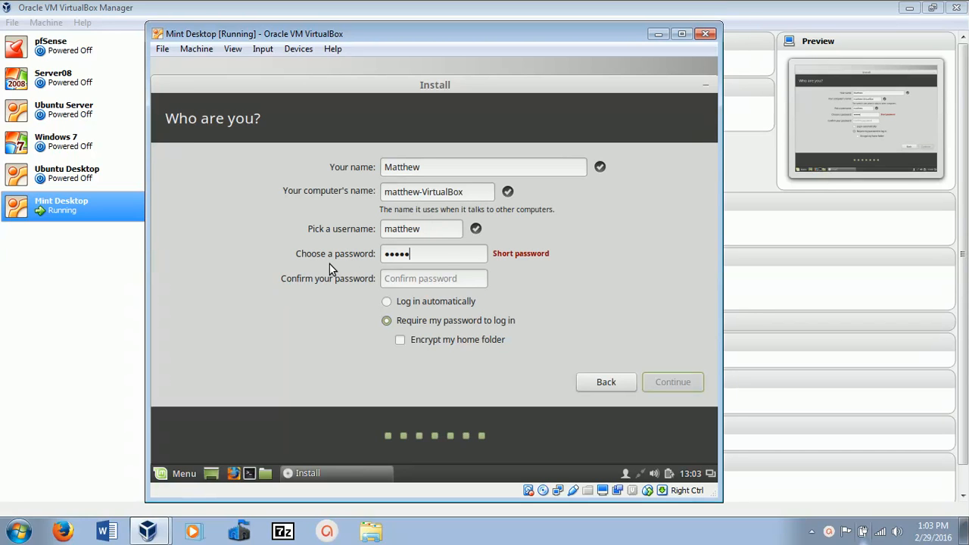
key("Tab")
type("•••••")
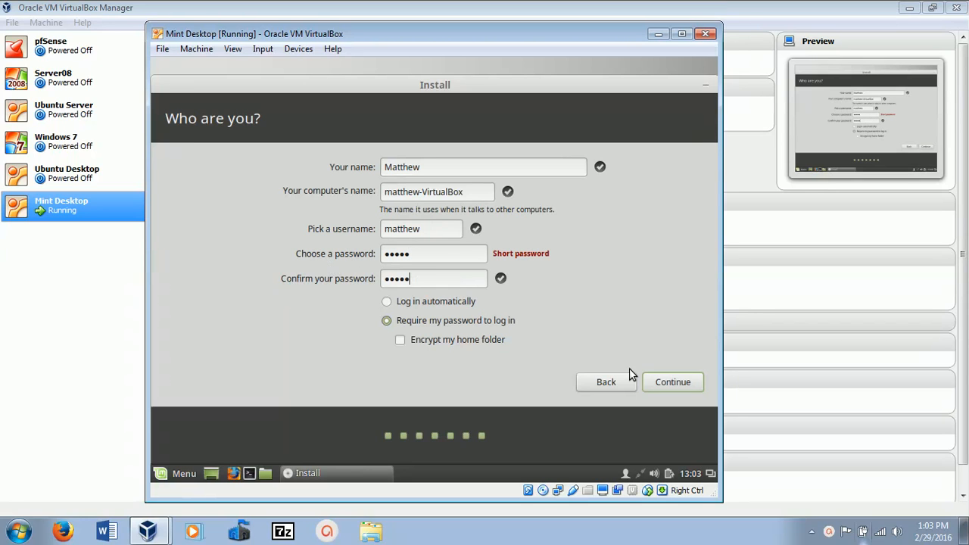
left_click(671, 383)
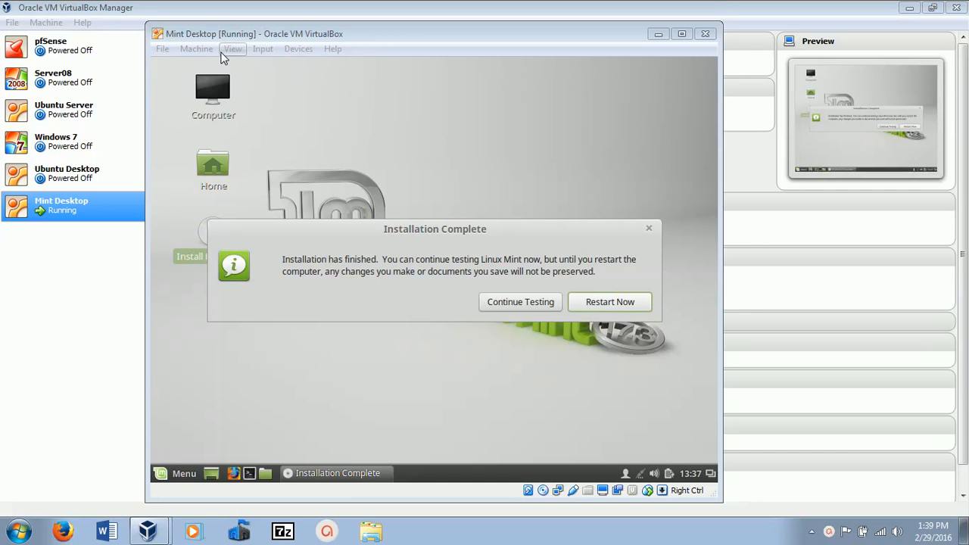
Remove the Linux Mint installation ISO from the Mint Desktop machine's virtual optical drive
left_click(298, 49)
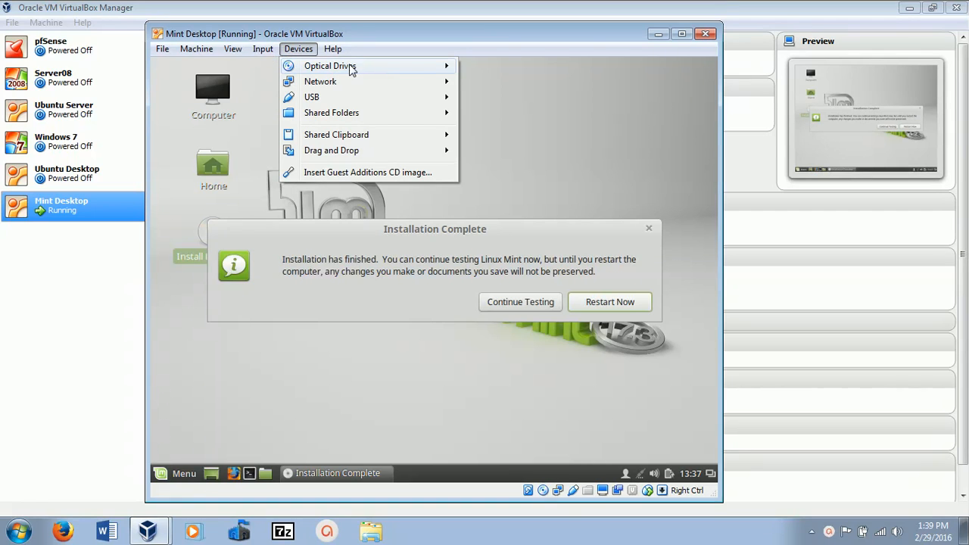
mouse_move(443, 74)
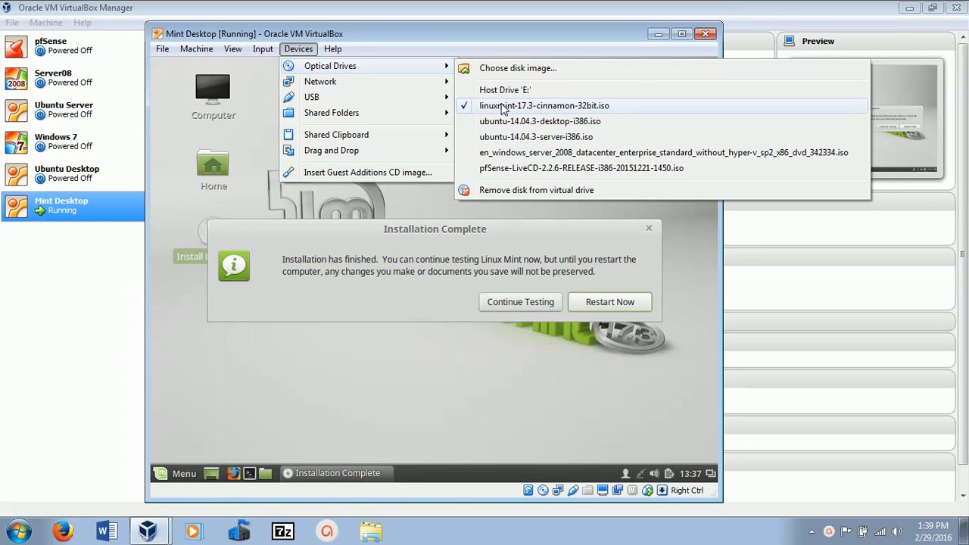
left_click(513, 189)
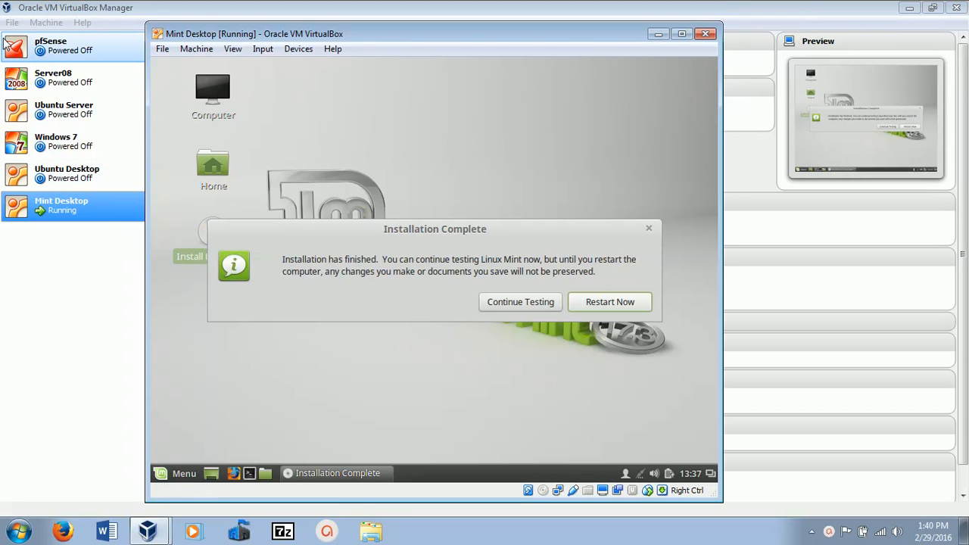
Start the pfSense virtual machine with a normal start
left_click(52, 46)
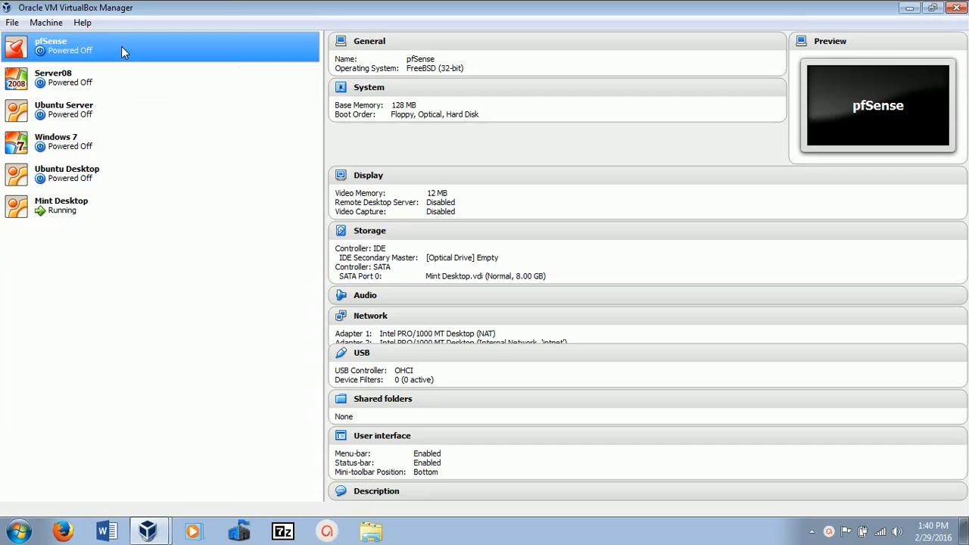
right_click(122, 47)
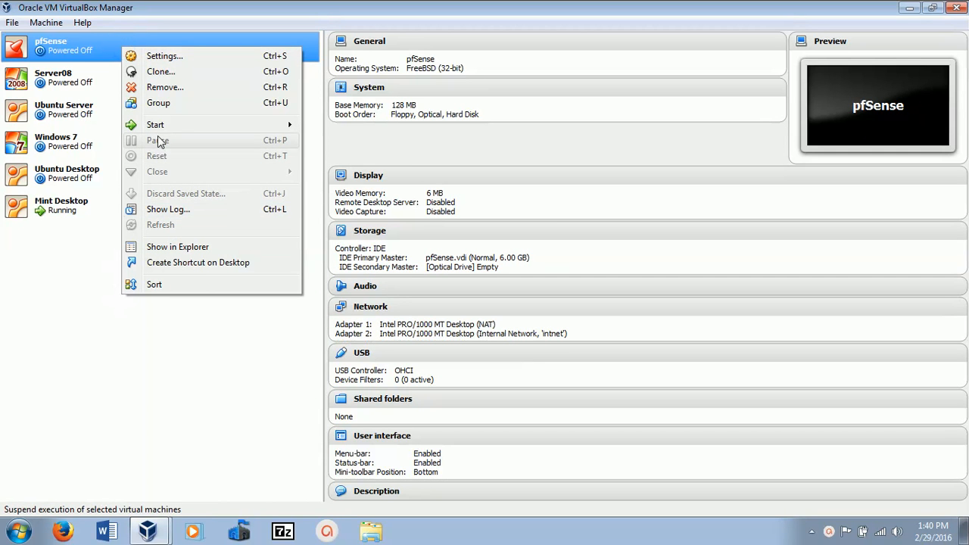
mouse_move(160, 130)
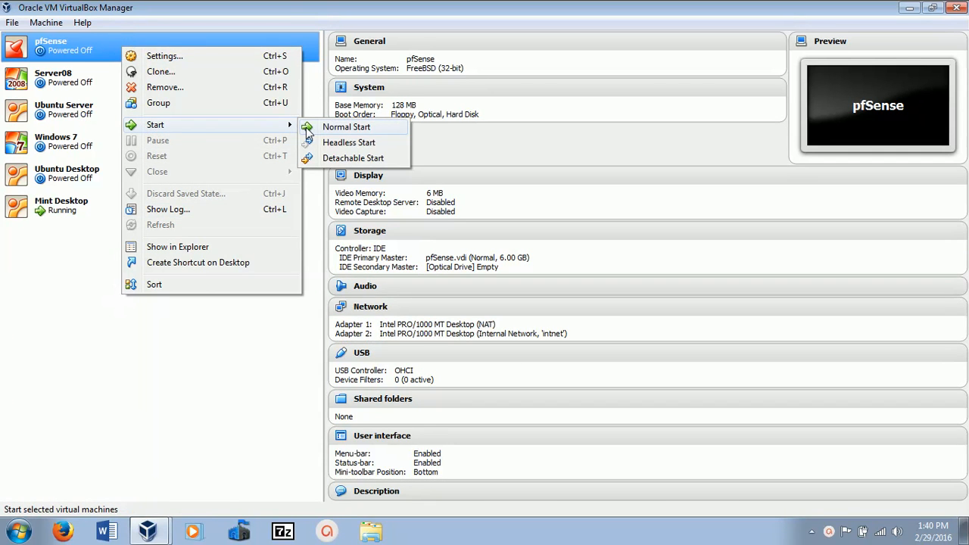
left_click(307, 127)
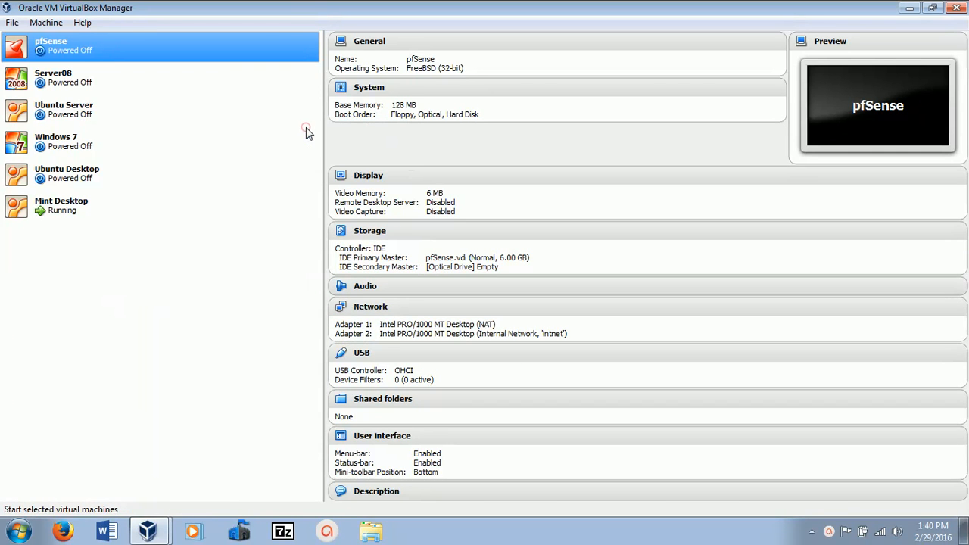
Return to the Mint Desktop machine and log in to Linux Mint with the username and account password
left_click(72, 207)
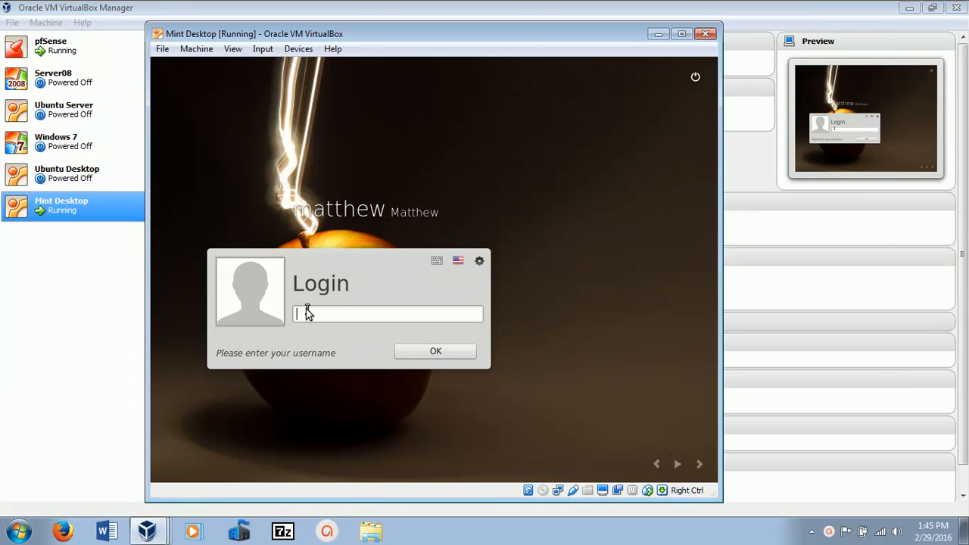
type("matthew")
left_click(434, 354)
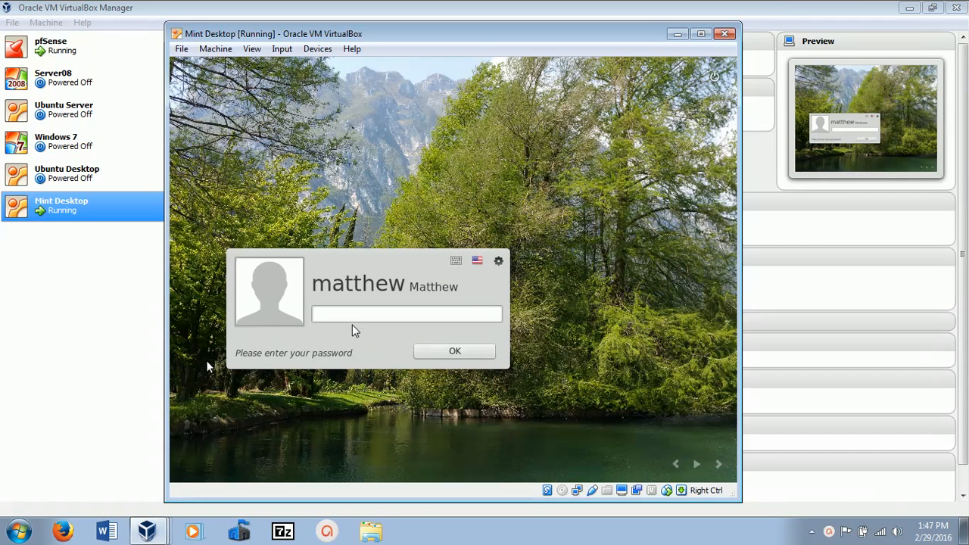
left_click(342, 314)
type("*****")
key("Return")
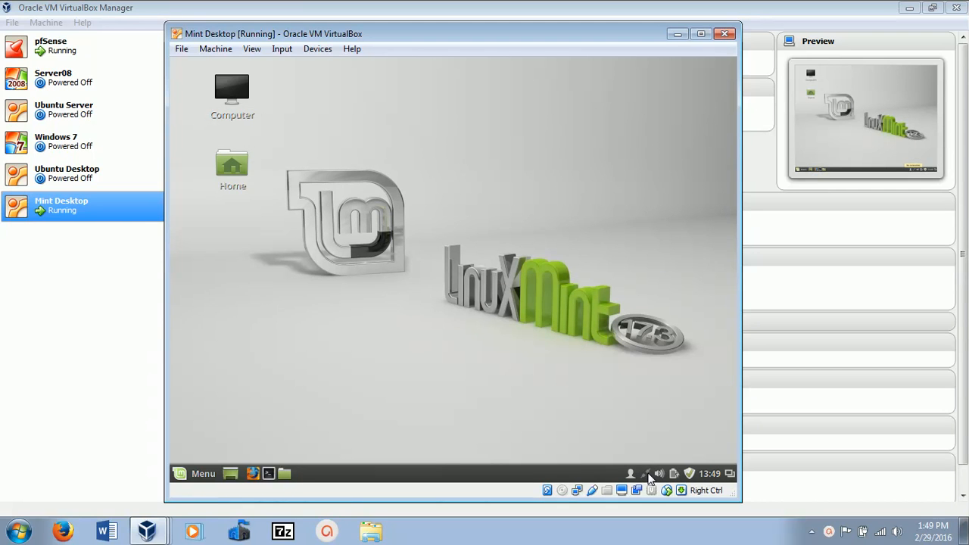
Open Wired connection 1 for editing in Mint's network connections and set its IPv4 method to Manual
mouse_move(649, 478)
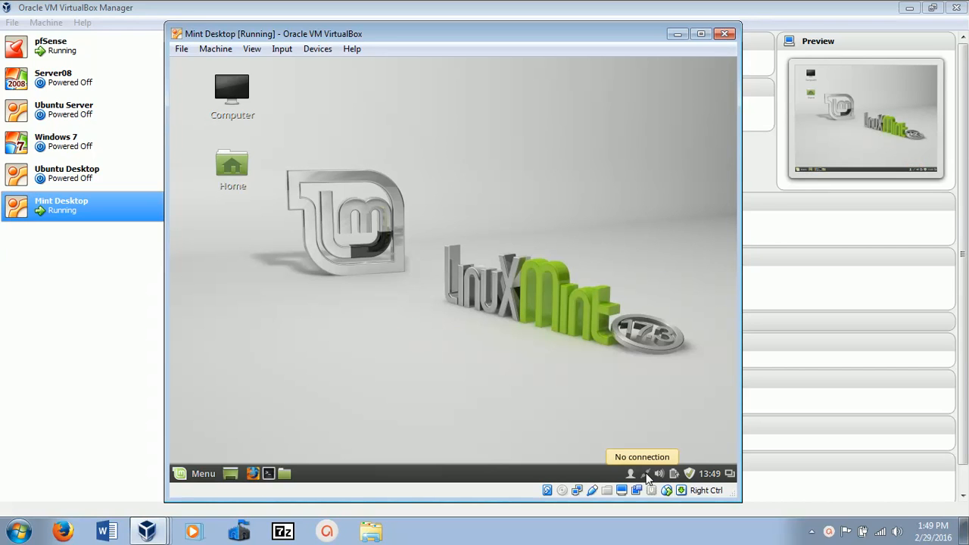
left_click(647, 477)
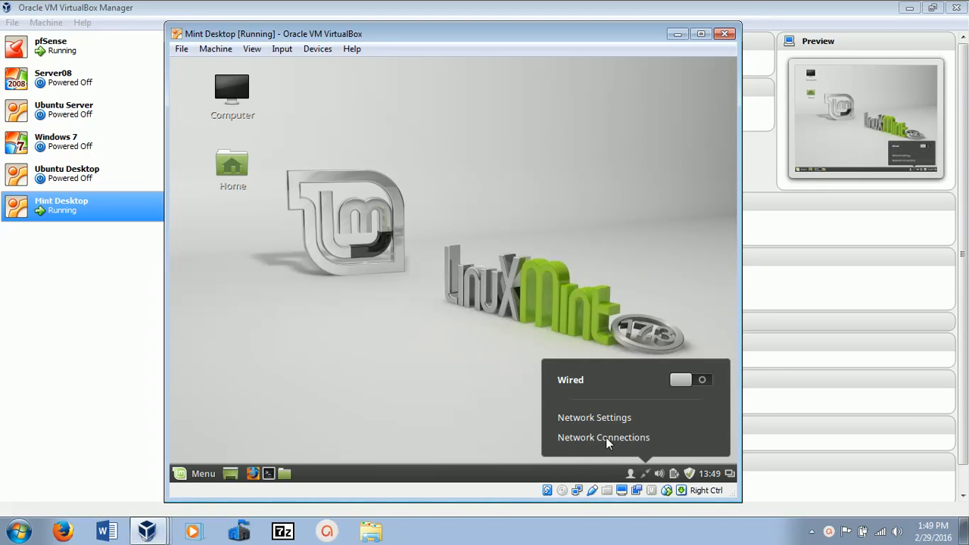
left_click(607, 439)
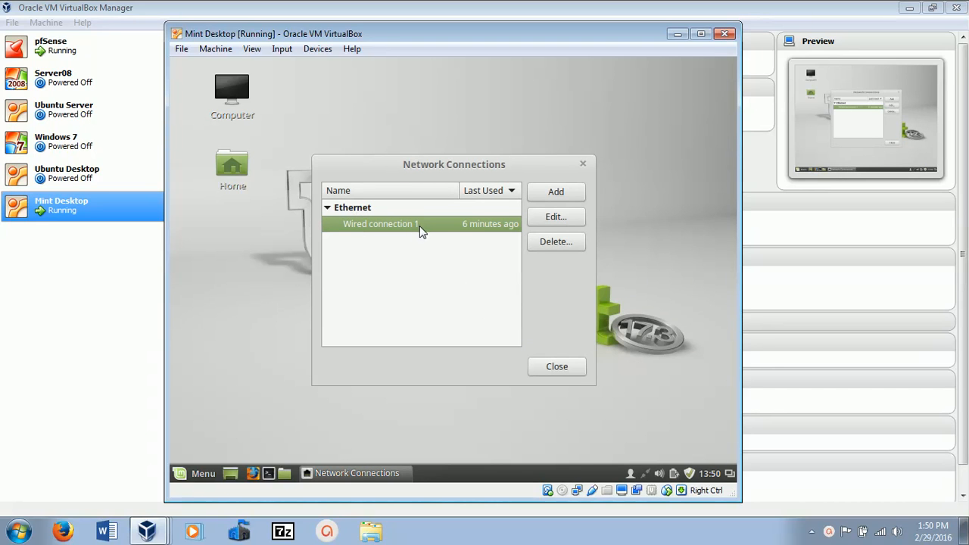
left_click(567, 221)
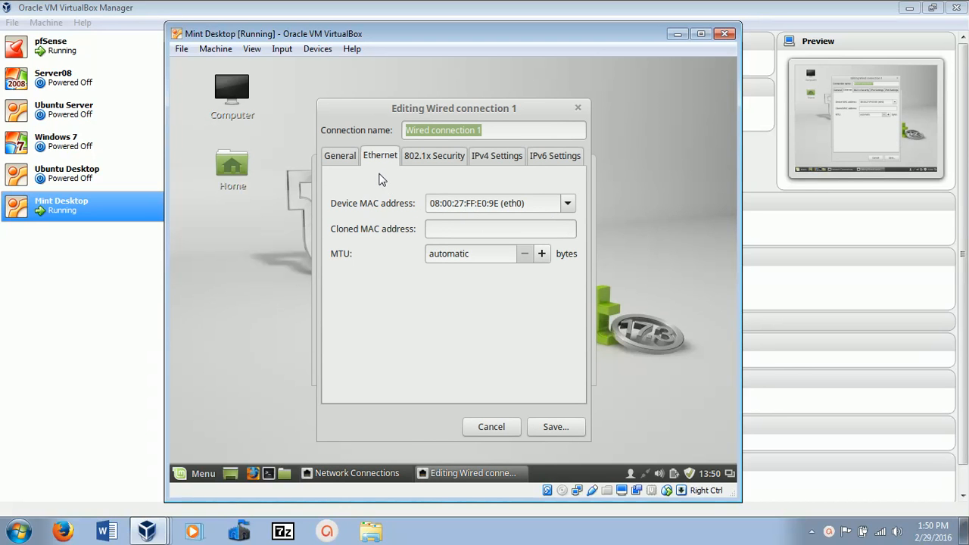
left_click(496, 157)
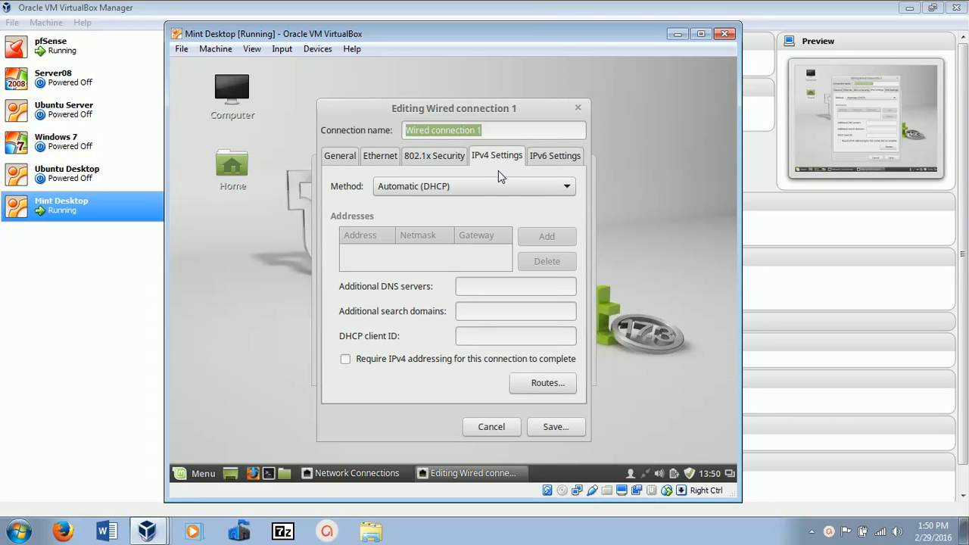
left_click(567, 190)
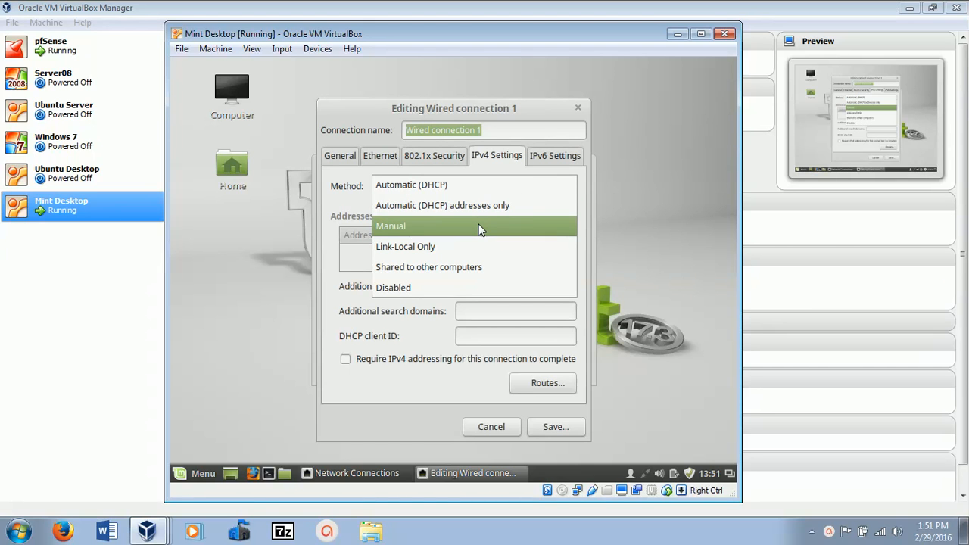
left_click(480, 227)
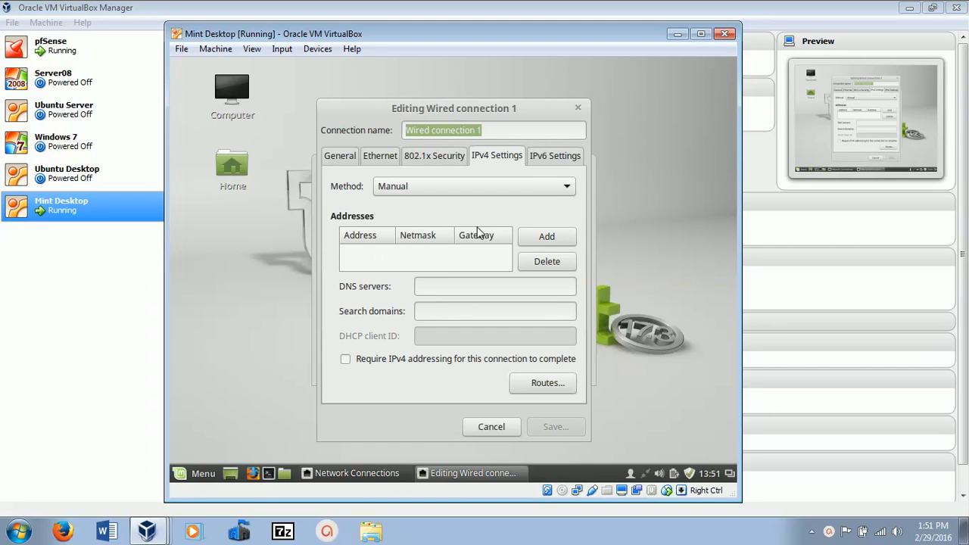
Add the static IPv4 address 172.16.0.50 with netmask 255.255.255.0 and gateway 172.16.0.1
left_click(544, 239)
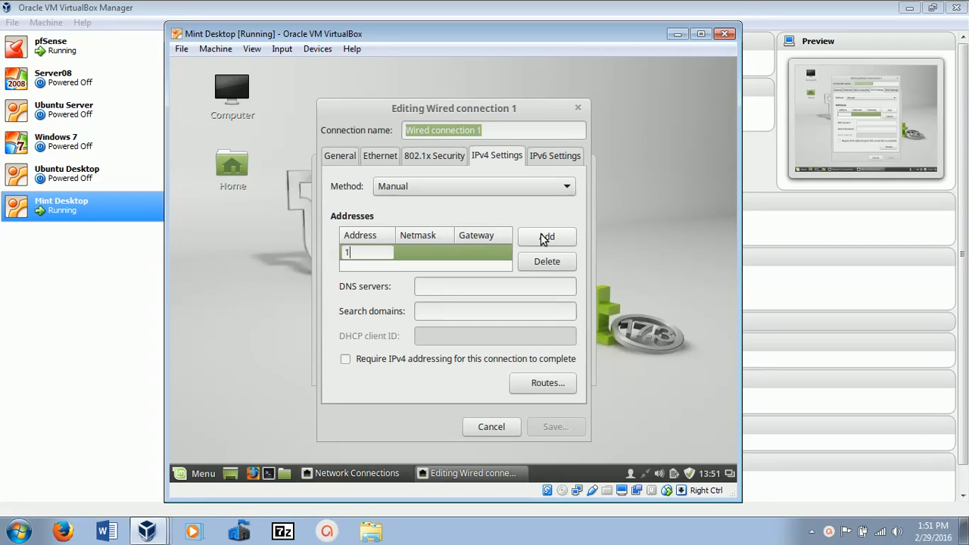
type("72.16.0.50")
key("Tab")
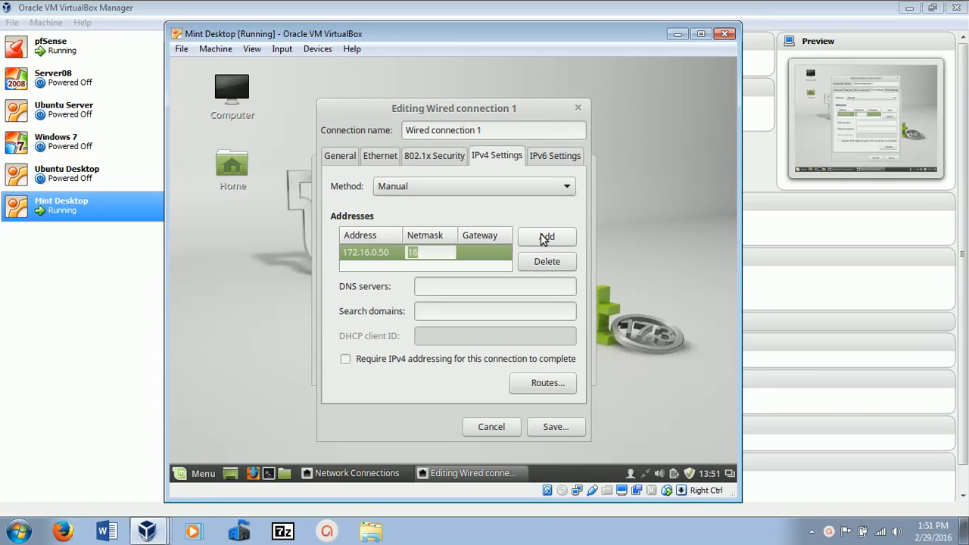
key("BackSpace")
type("255.255.255.0")
key("Tab")
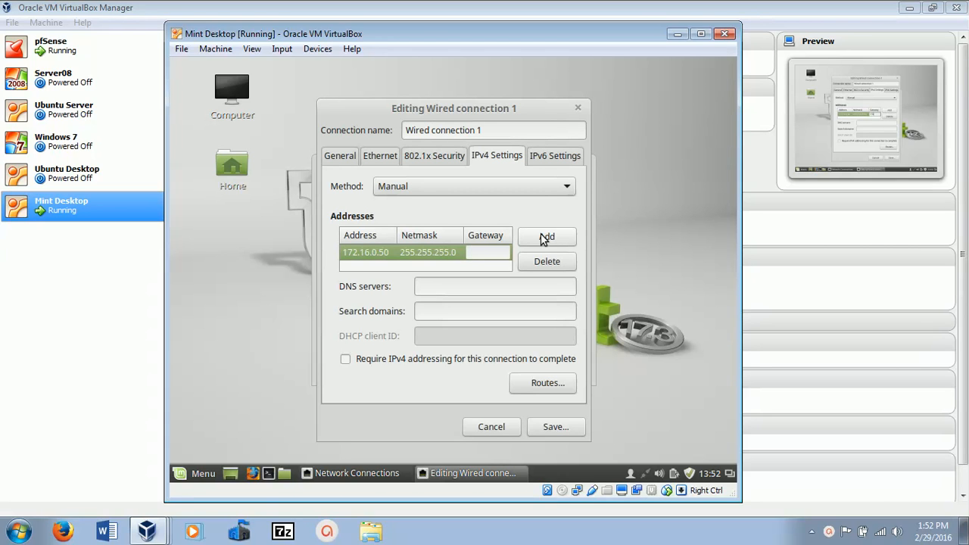
type("172.16.0.1")
Set the connection's DNS server to 8.8.8.8 and save the wired connection
left_click(479, 286)
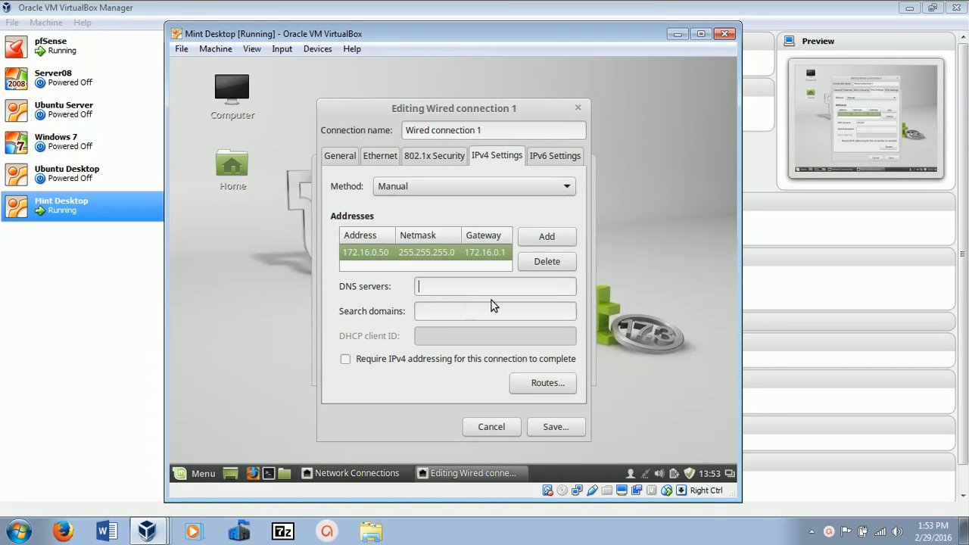
type("8.8.8.8")
left_click(555, 428)
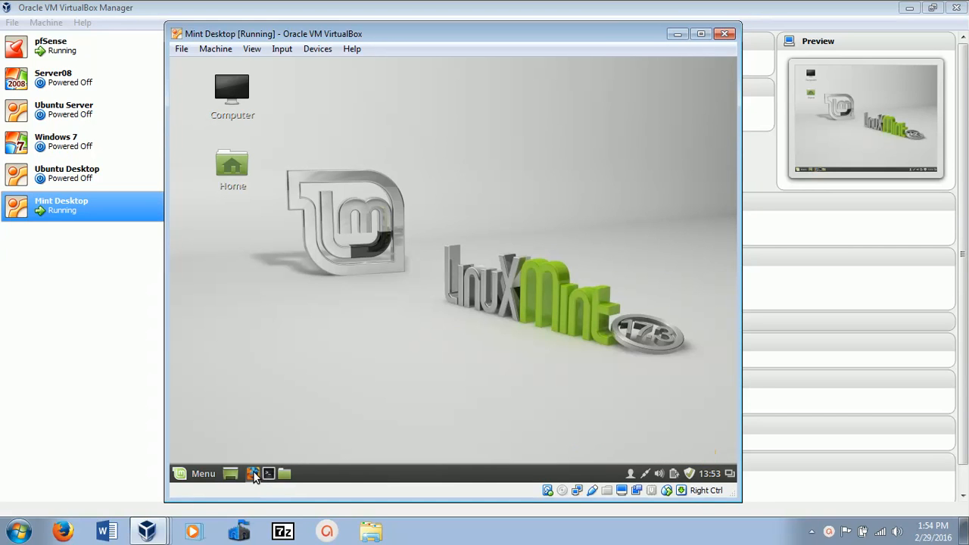
Open Firefox in Mint to check internet access, and view the wired connection's details in the network settings
left_click(252, 474)
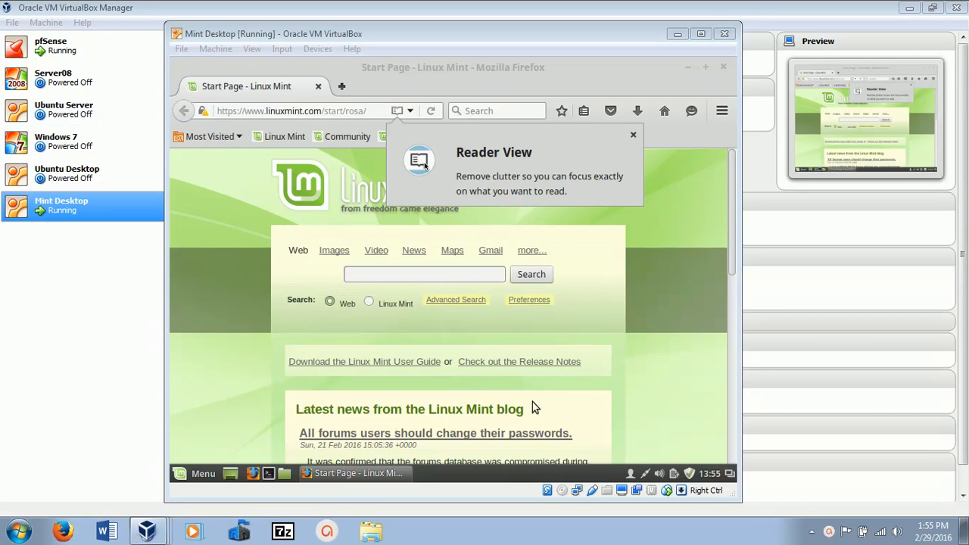
left_click(643, 471)
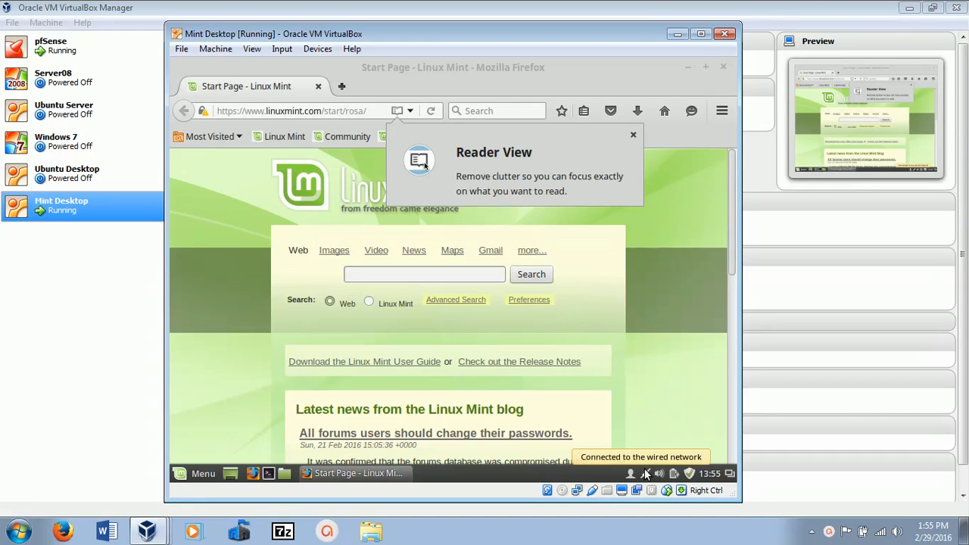
left_click(644, 472)
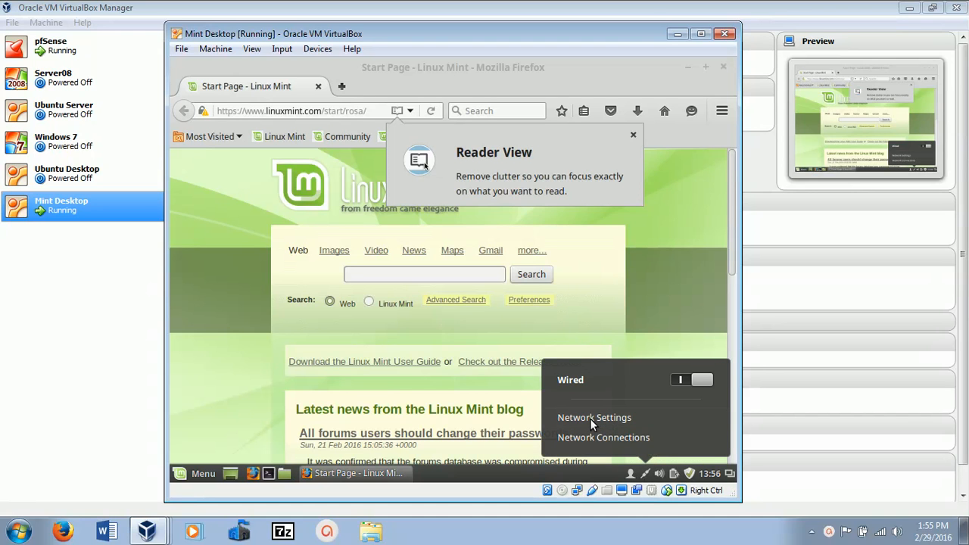
left_click(628, 421)
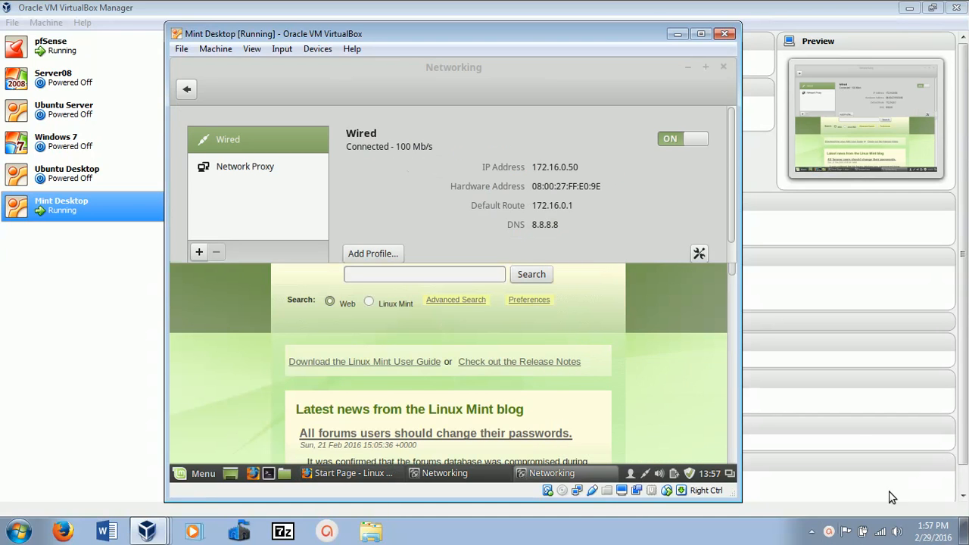